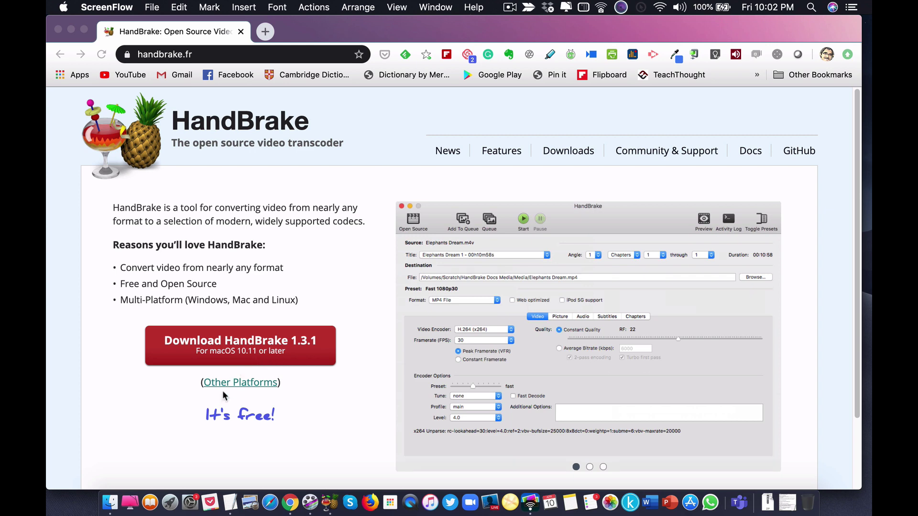
# - Open the HandBrake downloads page for other platforms
pyautogui.click(234, 383)
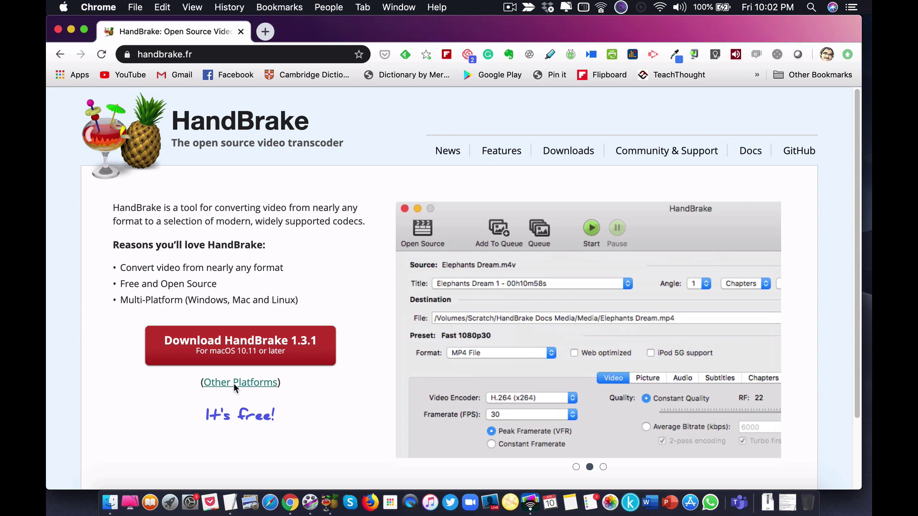
pyautogui.click(237, 386)
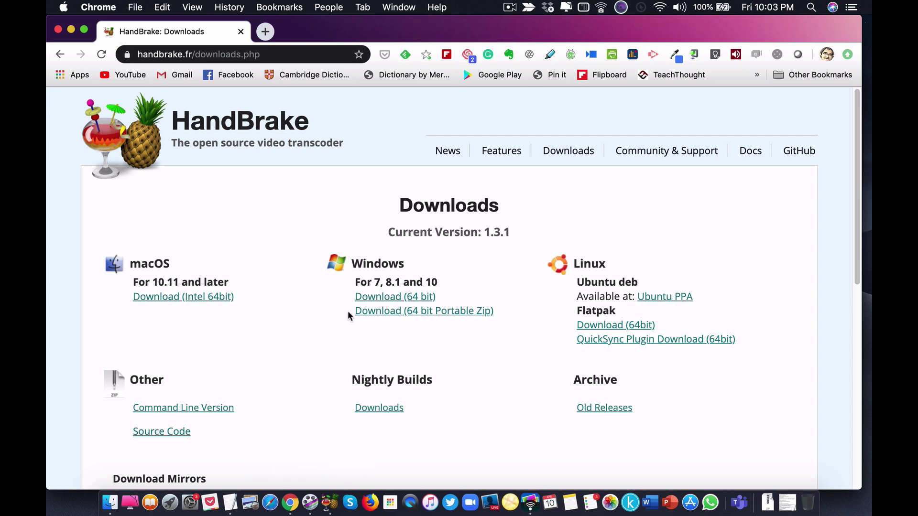
# - Switch to HandBrake and open Reduce Video File Size with ClipChamp.mp4 from the Movies folder as the source
pyautogui.click(333, 505)
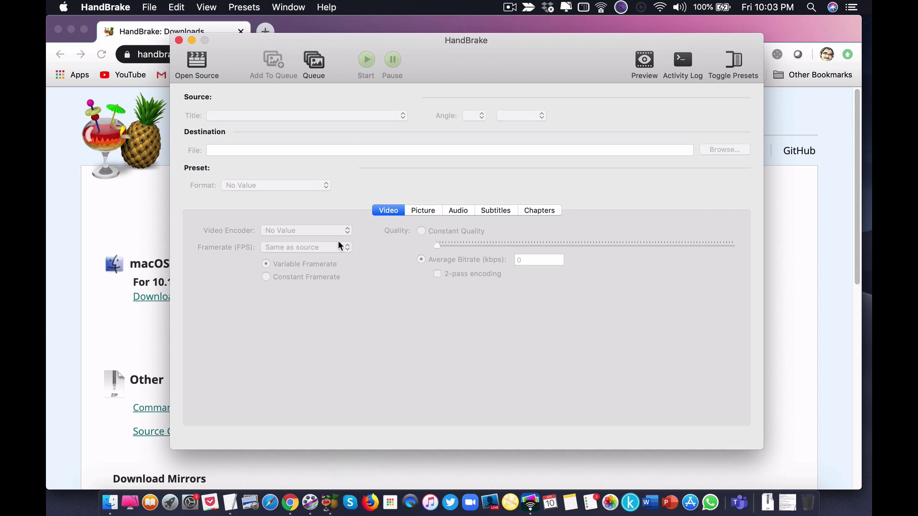
pyautogui.click(72, 30)
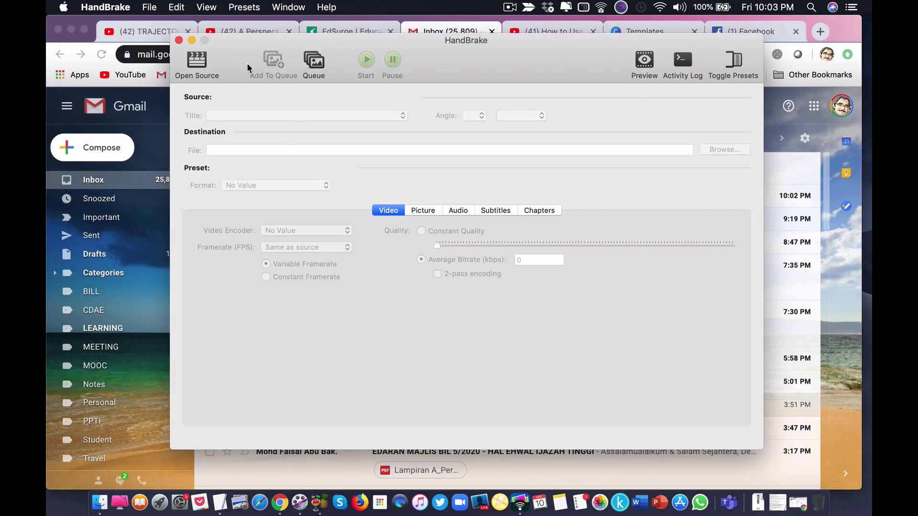
pyautogui.click(197, 62)
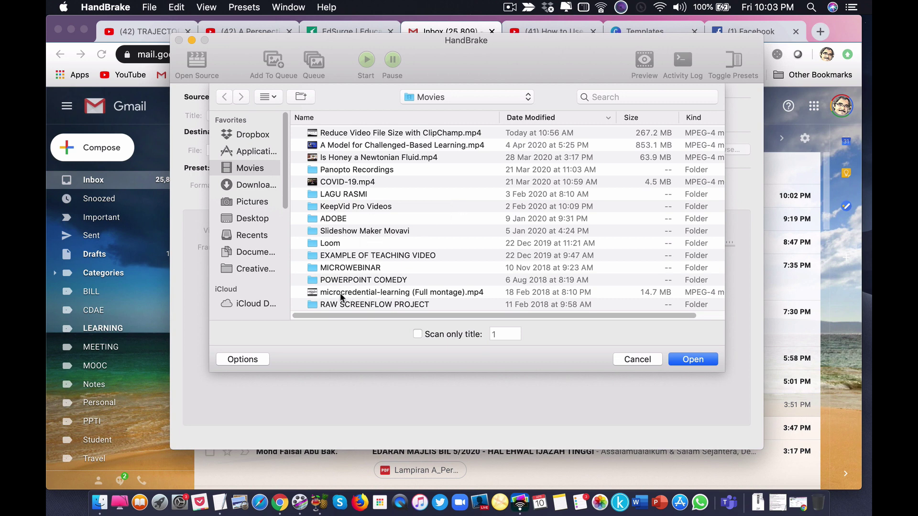
pyautogui.click(352, 147)
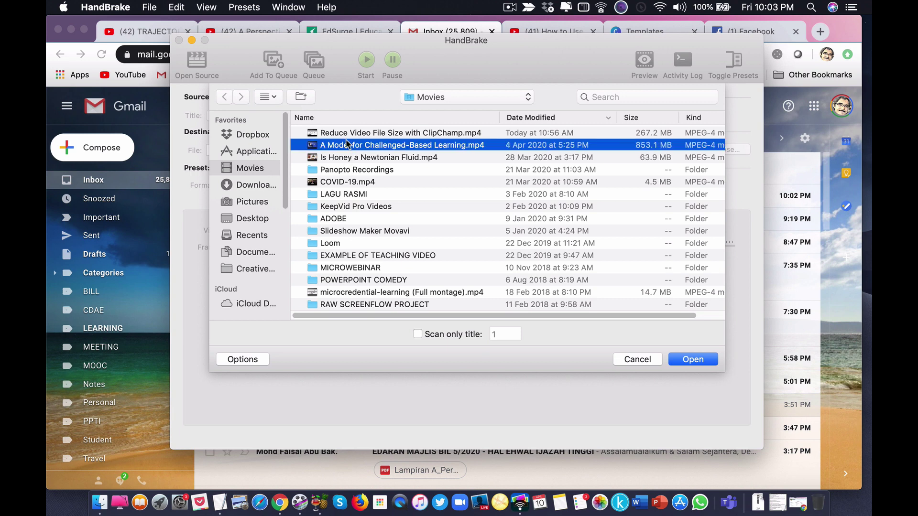
pyautogui.click(342, 134)
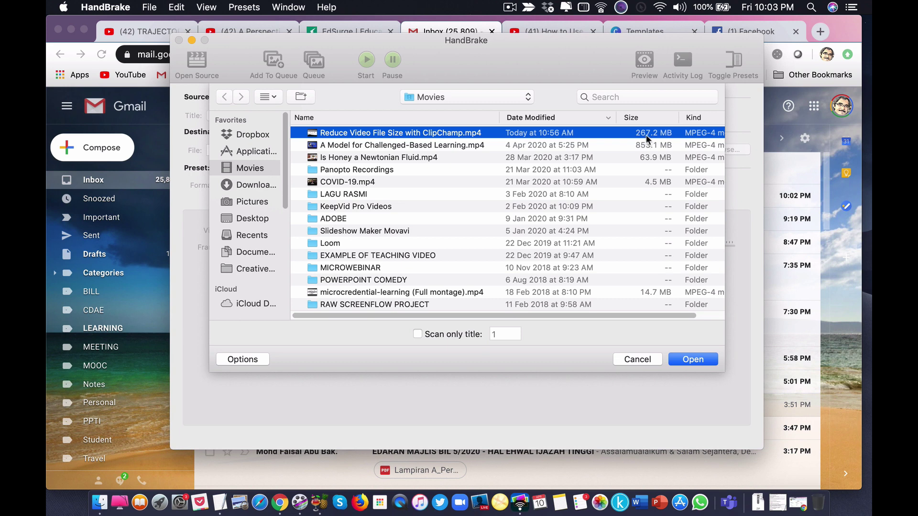
pyautogui.click(693, 360)
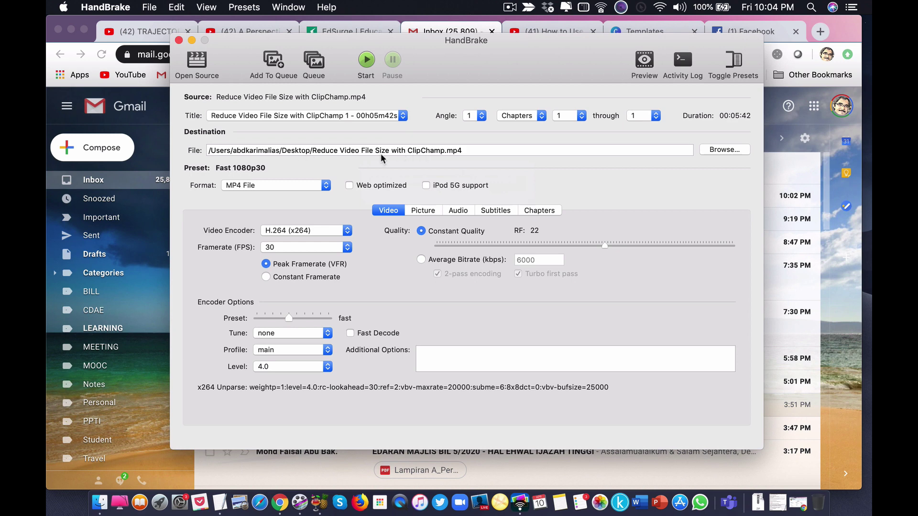
# - Append (REDUCED) to the destination file name before its extension and enable web optimization
pyautogui.click(443, 150)
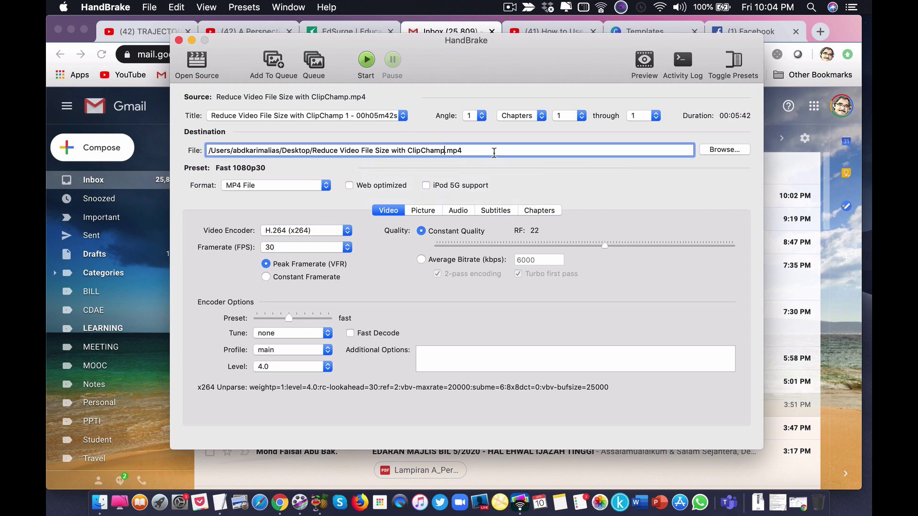
pyautogui.write('(REDUCED)')
pyautogui.click(350, 186)
# - Show the presets list and review the picture, audio, subtitle and chapter settings before returning to the video settings
pyautogui.click(737, 66)
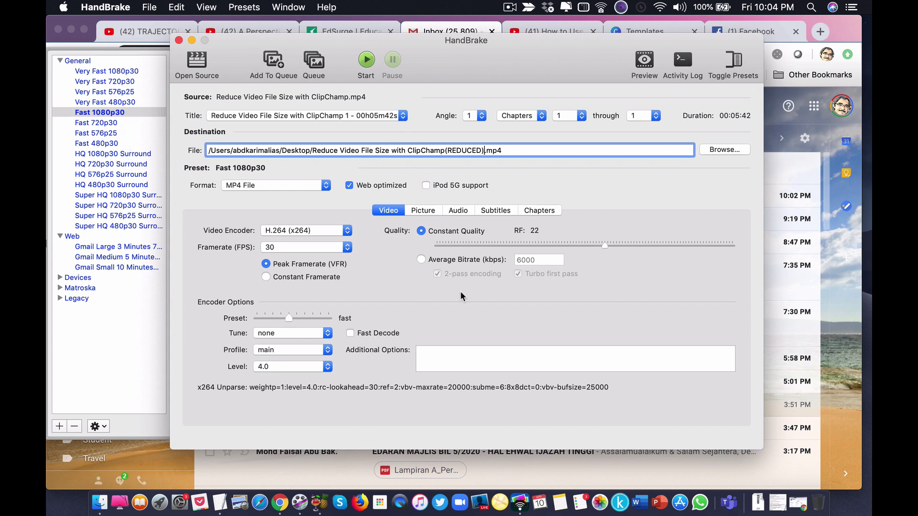
pyautogui.click(420, 214)
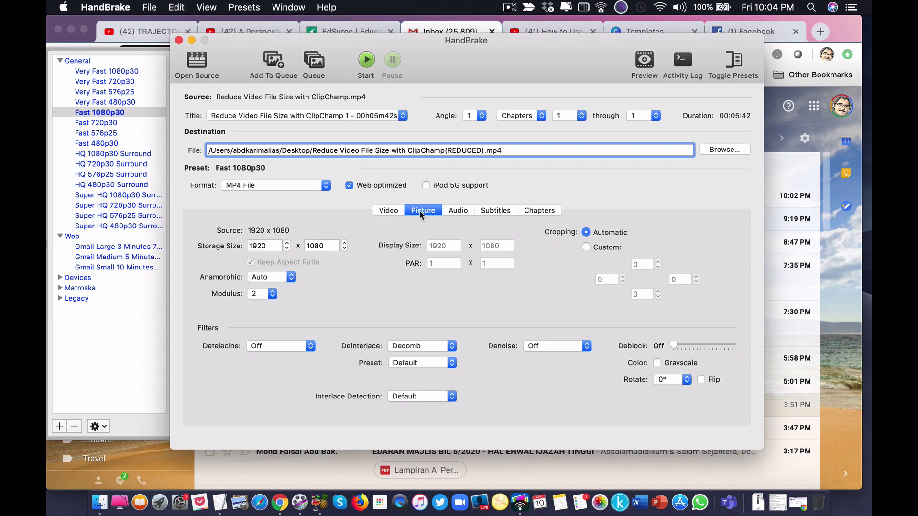
pyautogui.click(463, 214)
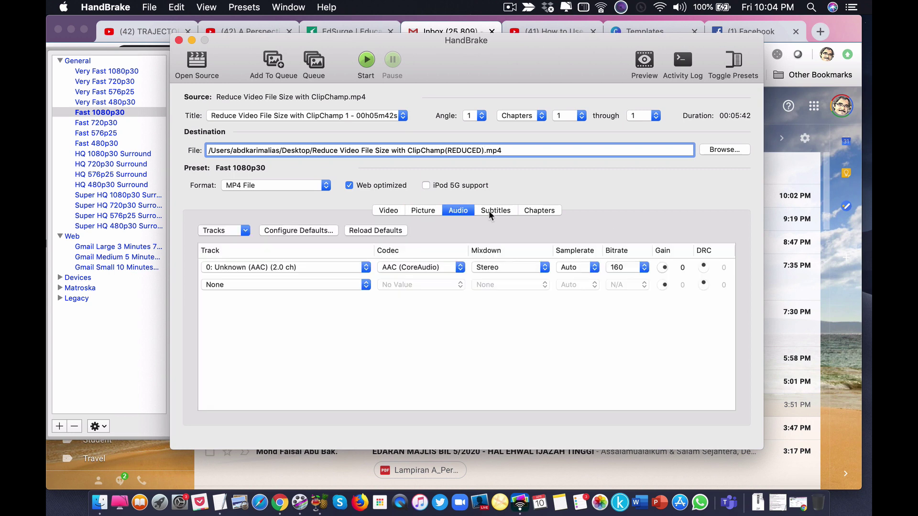
pyautogui.click(495, 210)
pyautogui.click(539, 211)
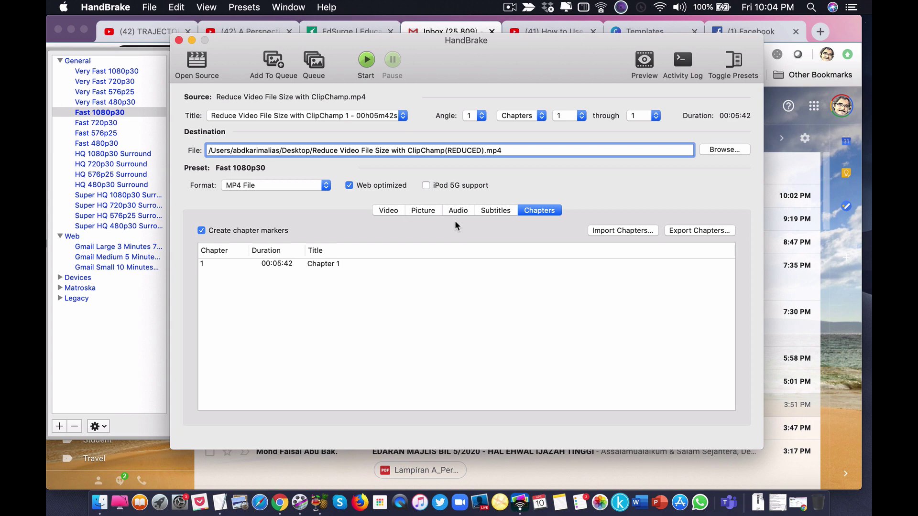
pyautogui.click(389, 211)
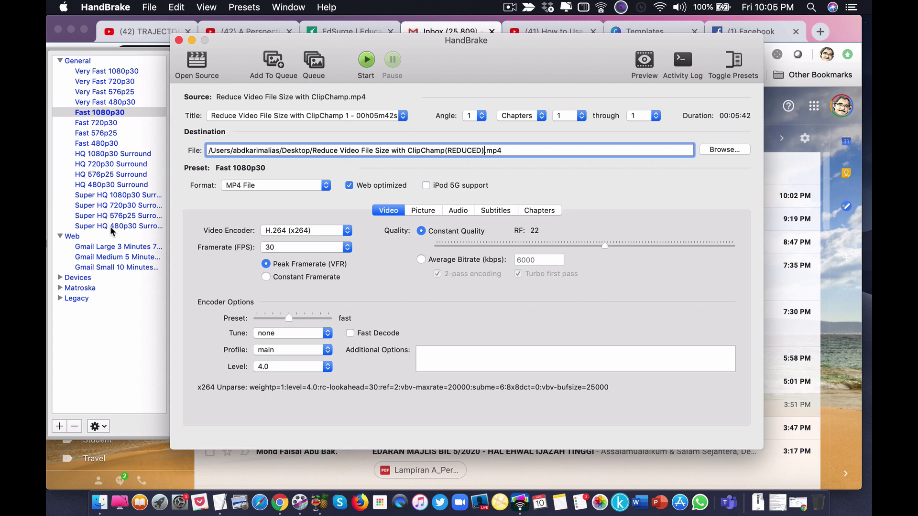
# - Apply the Very Fast 480p30 preset and start encoding the video
pyautogui.click(96, 102)
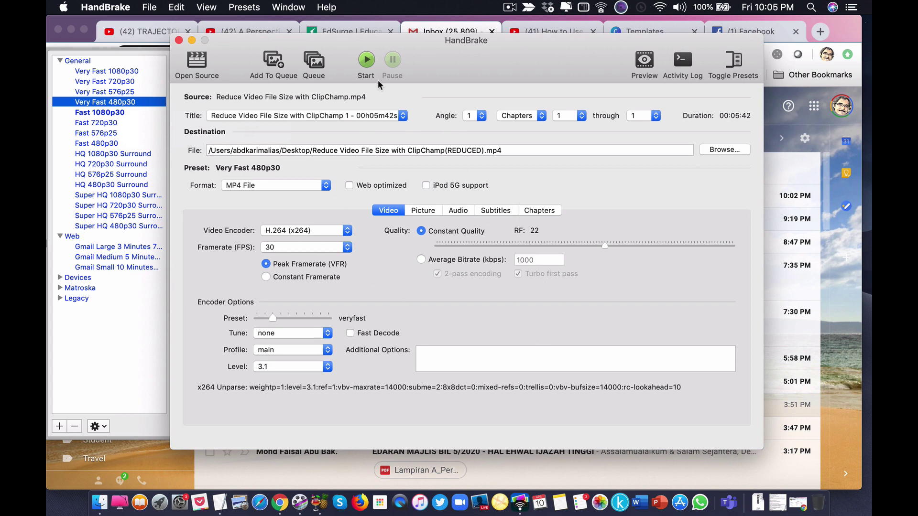
pyautogui.click(366, 61)
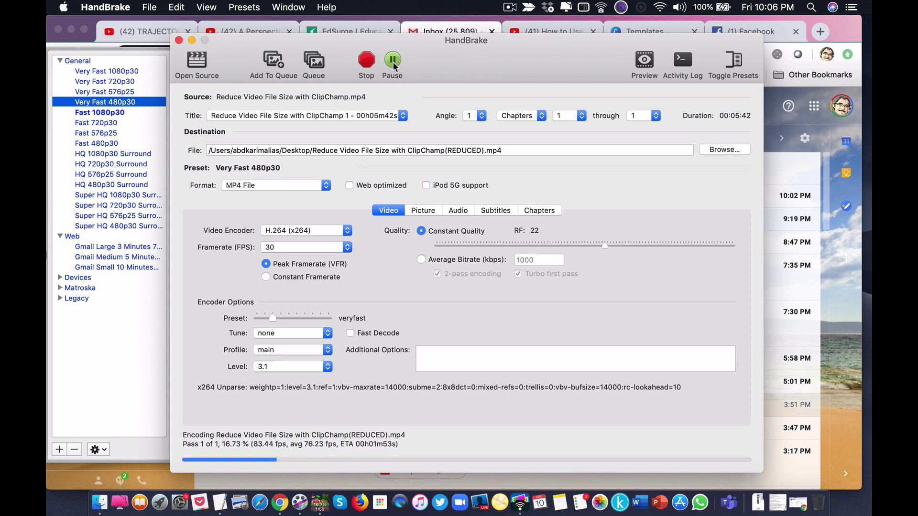
pyautogui.click(510, 8)
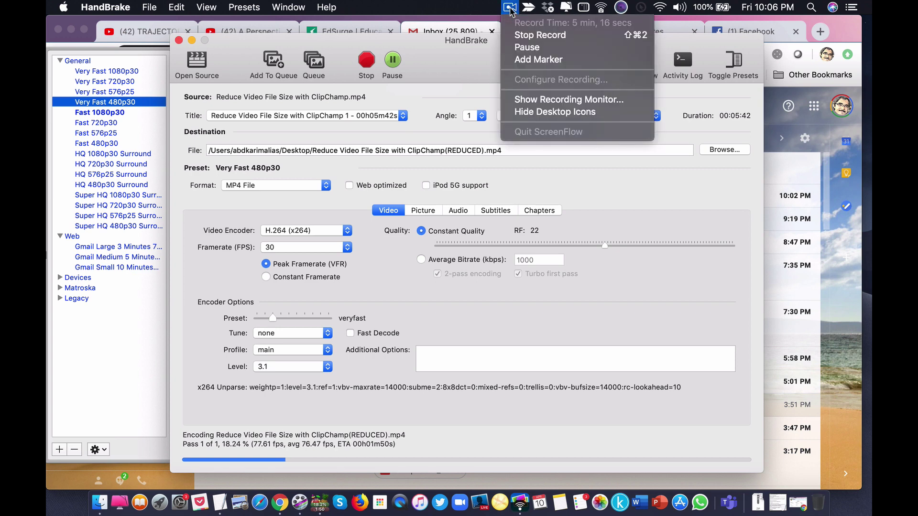
pyautogui.click(523, 35)
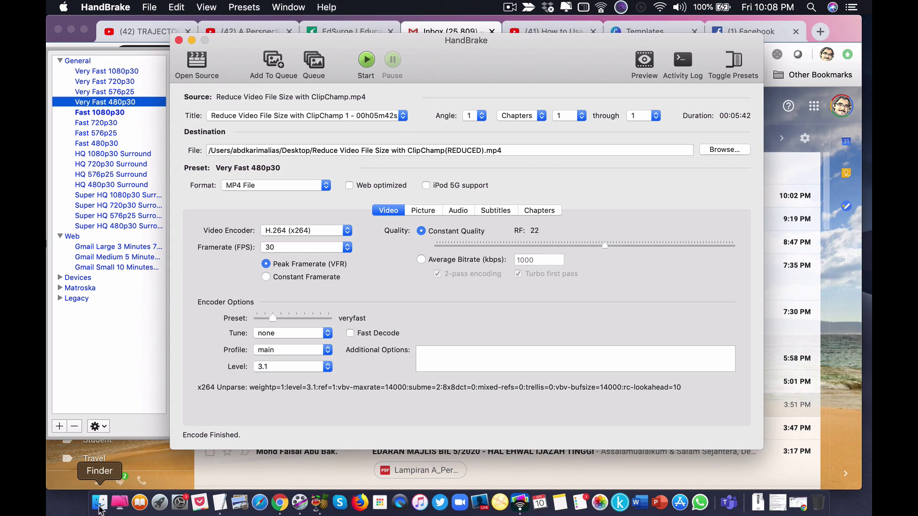
# - Switch to Finder and show the file information of the (REDUCED) ClipChamp video in the Desktop folder
pyautogui.press('super+q')
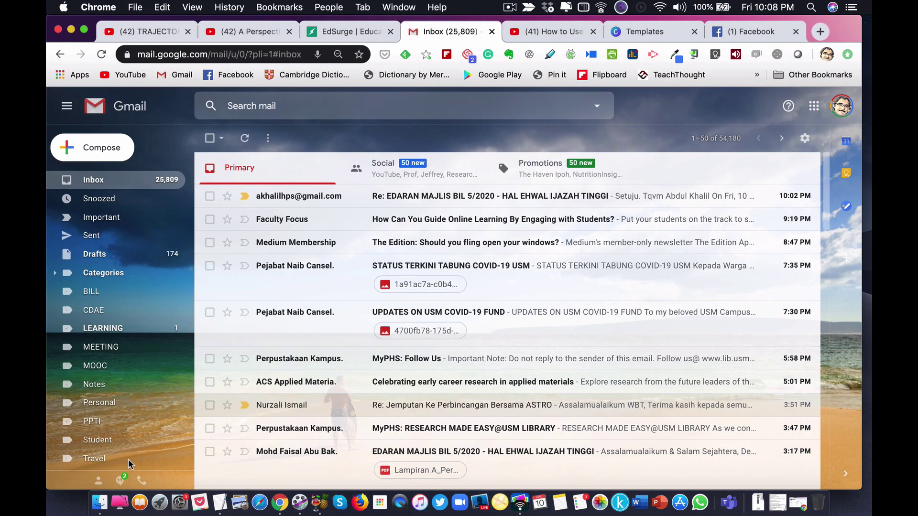
pyautogui.click(100, 503)
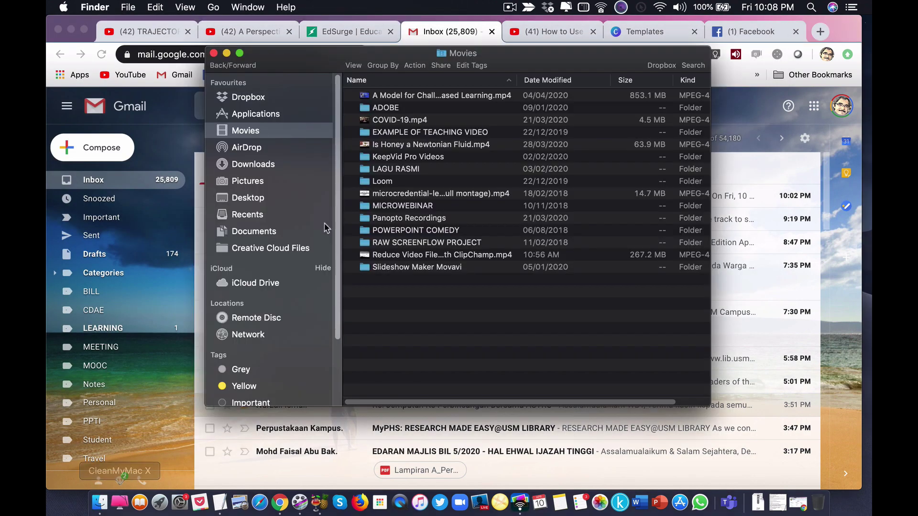
pyautogui.click(71, 30)
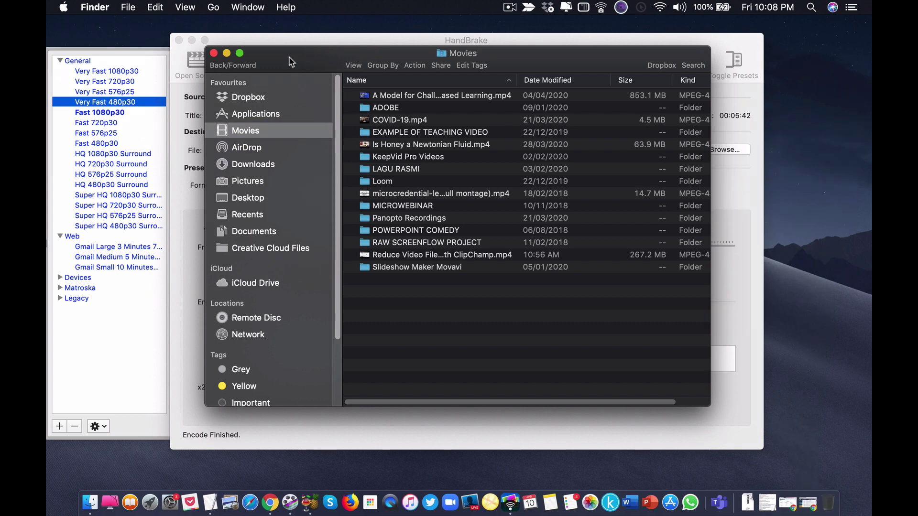
pyautogui.click(249, 199)
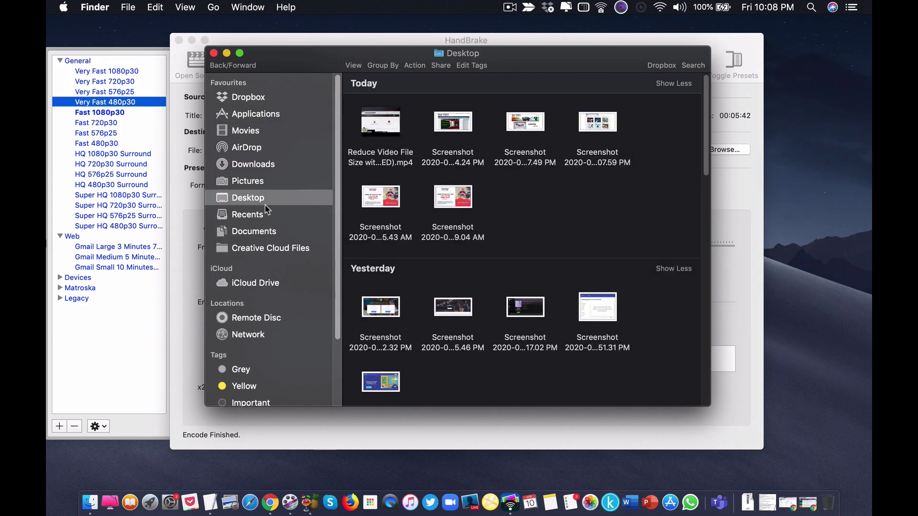
pyautogui.click(398, 132)
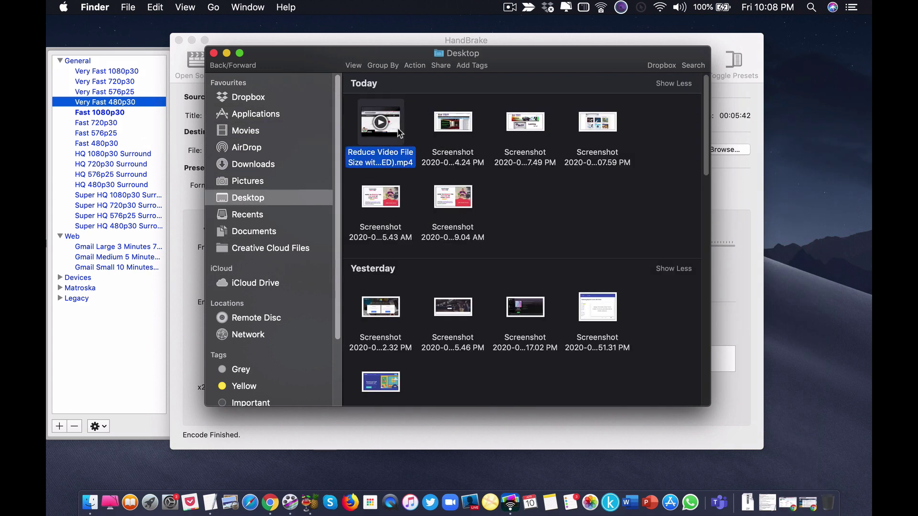
pyautogui.rightClick(396, 133)
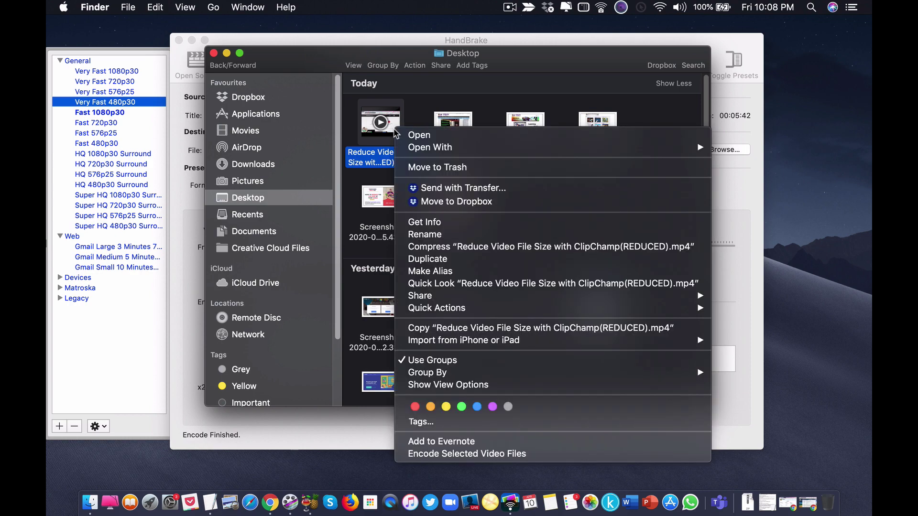
pyautogui.click(419, 227)
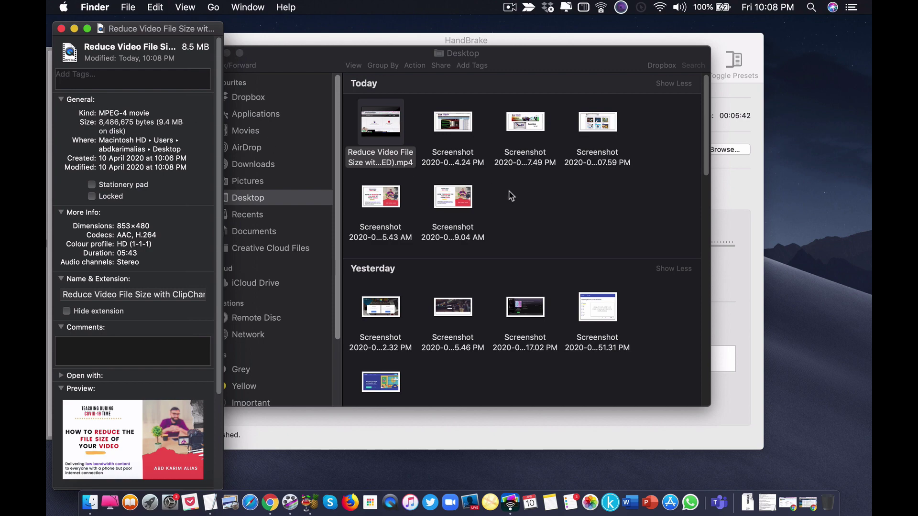
# - Select the original ClipChamp video in the Movies folder and place the folder window beside the information window to compare file sizes
pyautogui.click(554, 200)
pyautogui.click(247, 134)
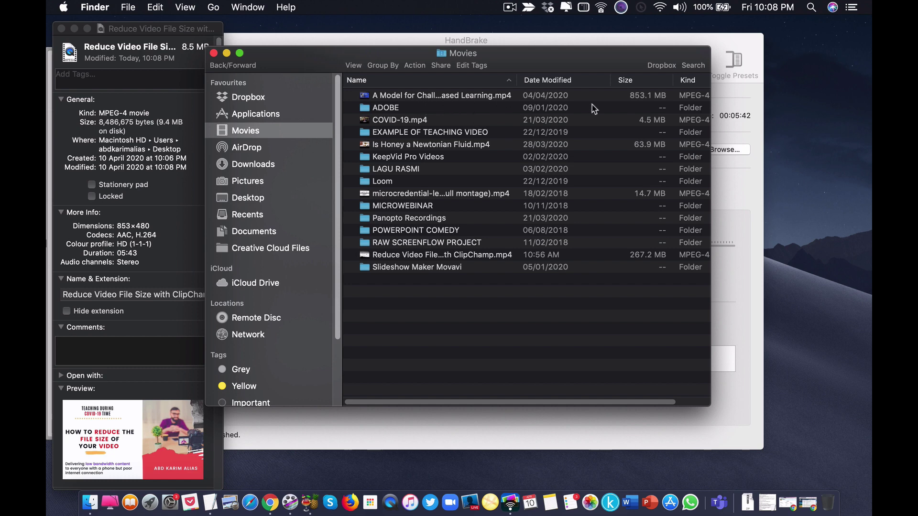
pyautogui.click(562, 254)
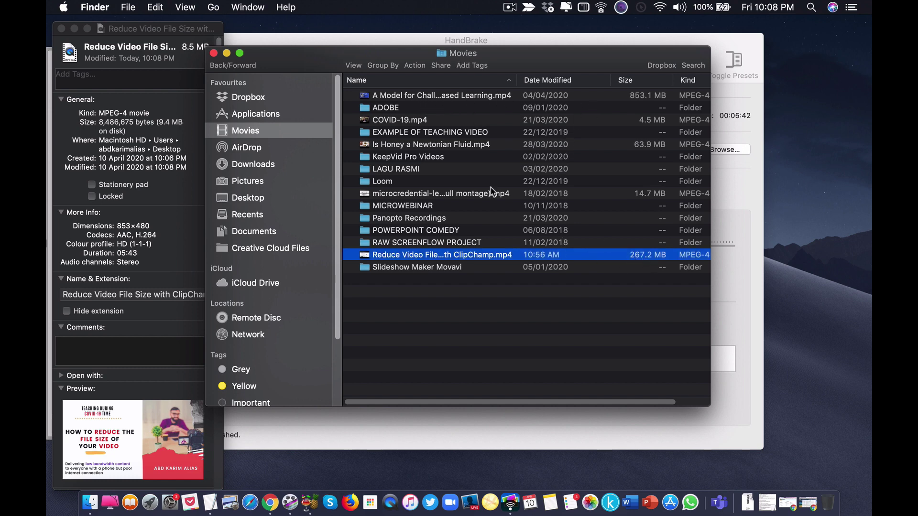
pyautogui.moveTo(282, 58); pyautogui.dragTo(349, 37)
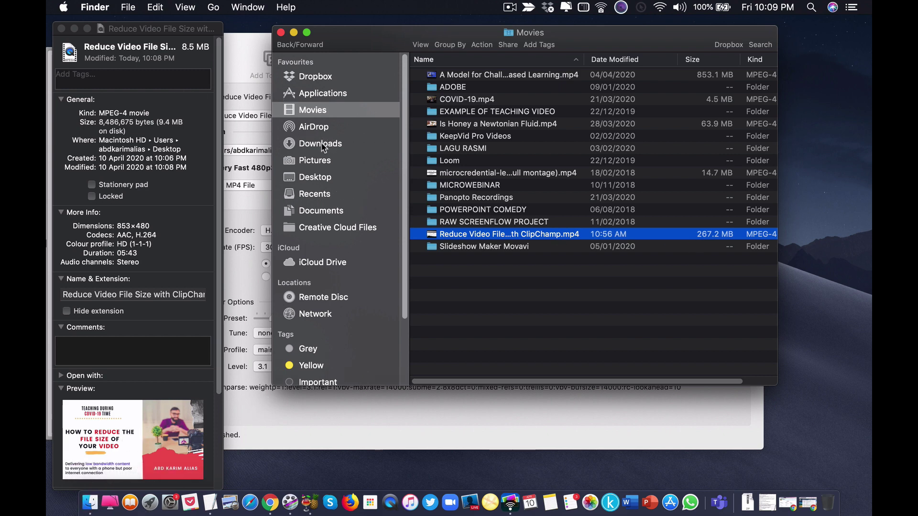
# - Open the (REDUCED) video from the Desktop folder in QuickTime Player and play it to check its quality
pyautogui.click(320, 179)
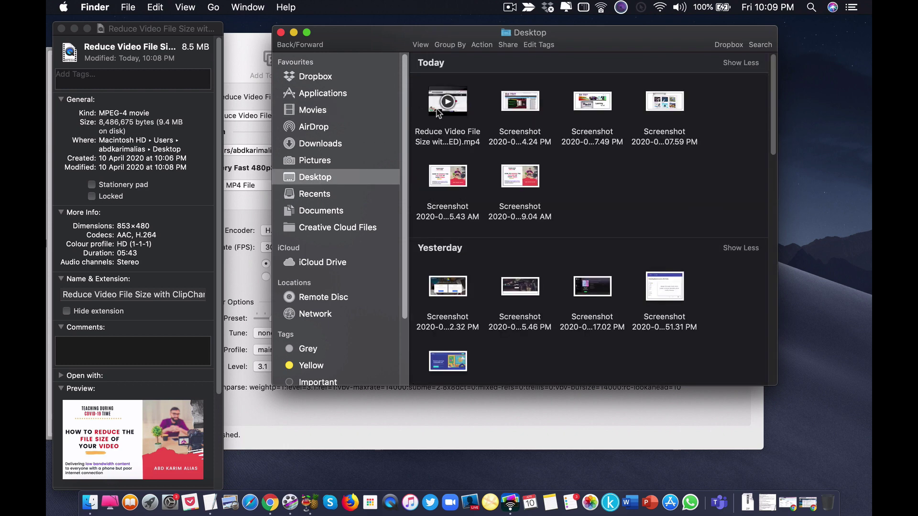
pyautogui.doubleClick(448, 103)
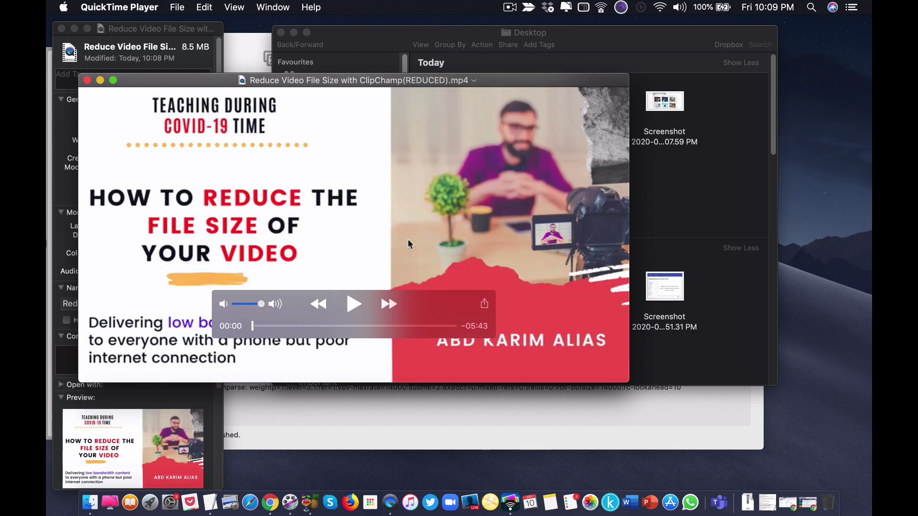
pyautogui.moveTo(173, 84); pyautogui.dragTo(245, 75)
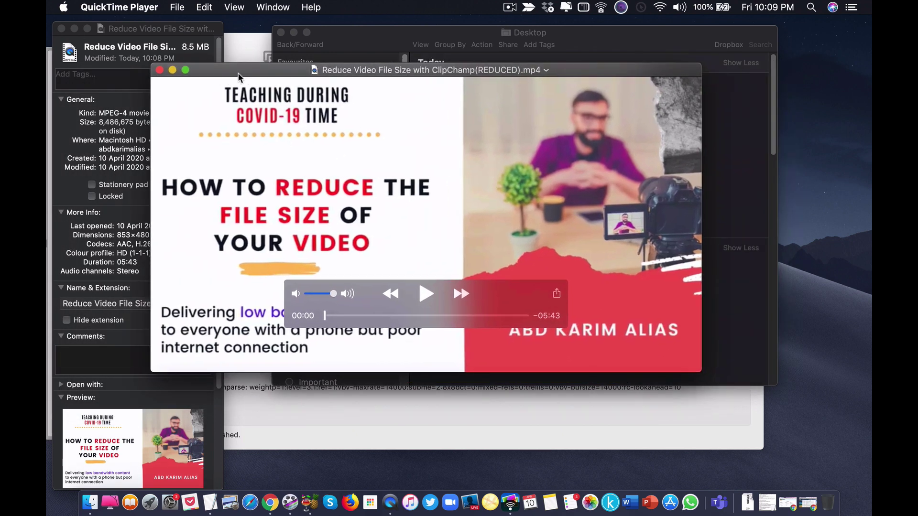
pyautogui.moveTo(646, 93)
pyautogui.click(428, 296)
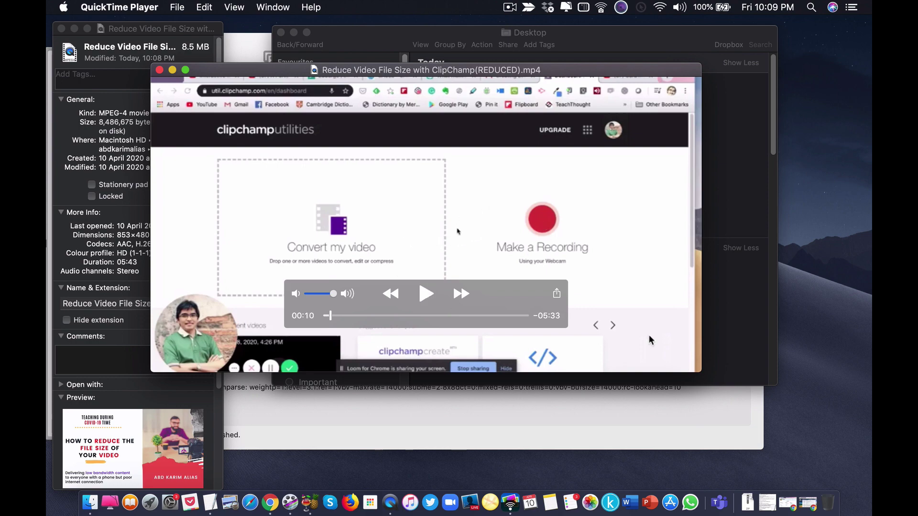
# - Leave the video playback and switch back to HandBrake
pyautogui.click(725, 341)
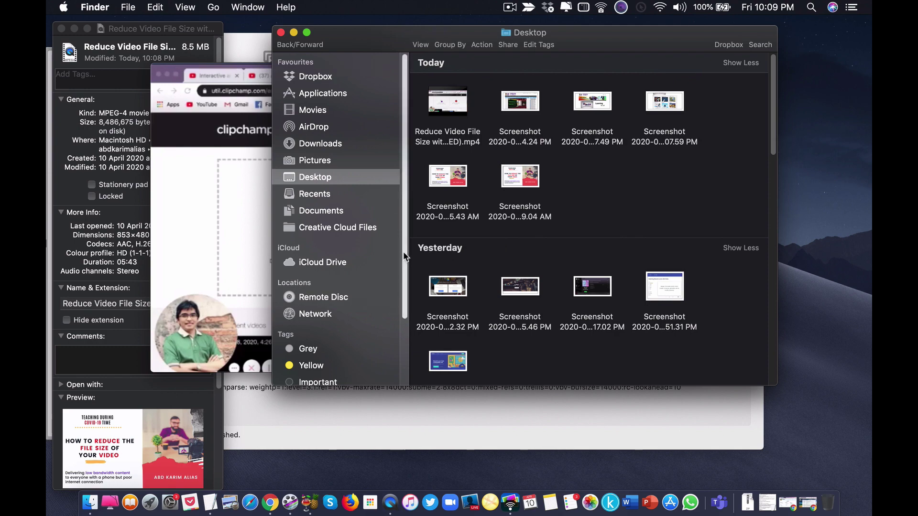
pyautogui.click(352, 403)
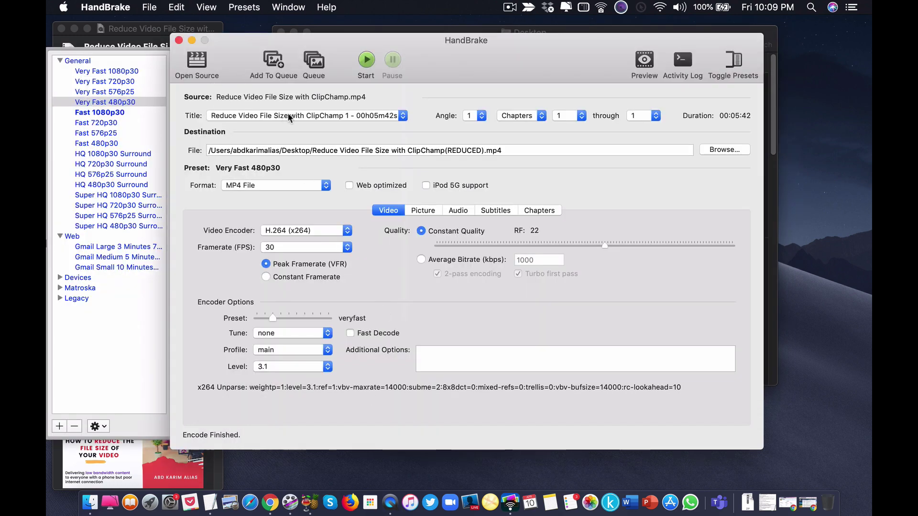